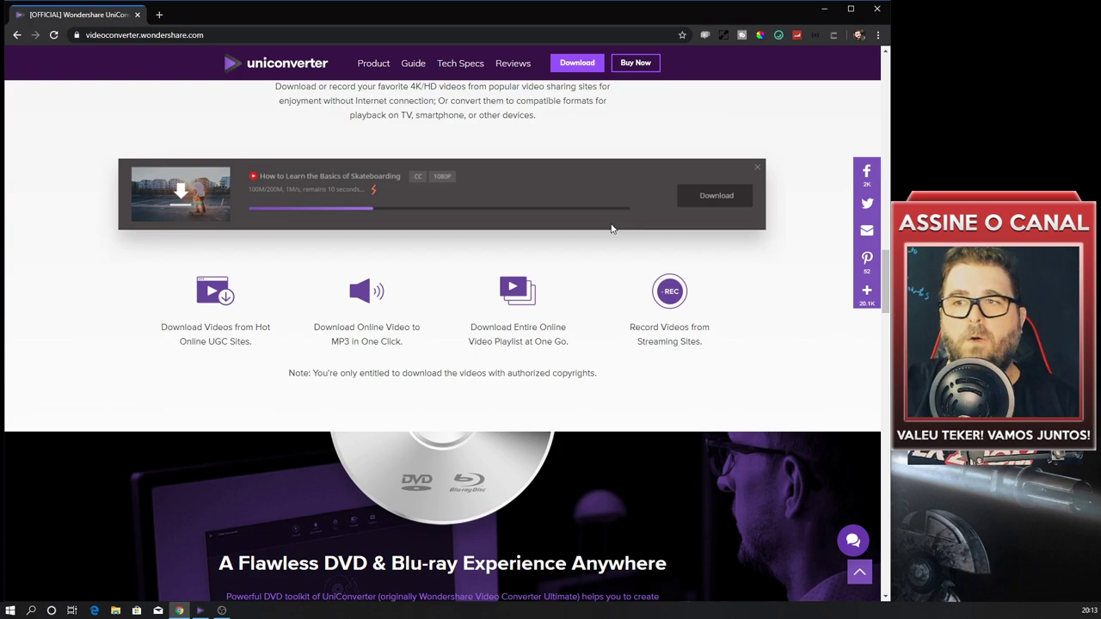
Look through the UniConverter product page, including the DVD and Blu-ray and device transfer sections, and return to its beginning.
scroll(611, 228, "down", 5)
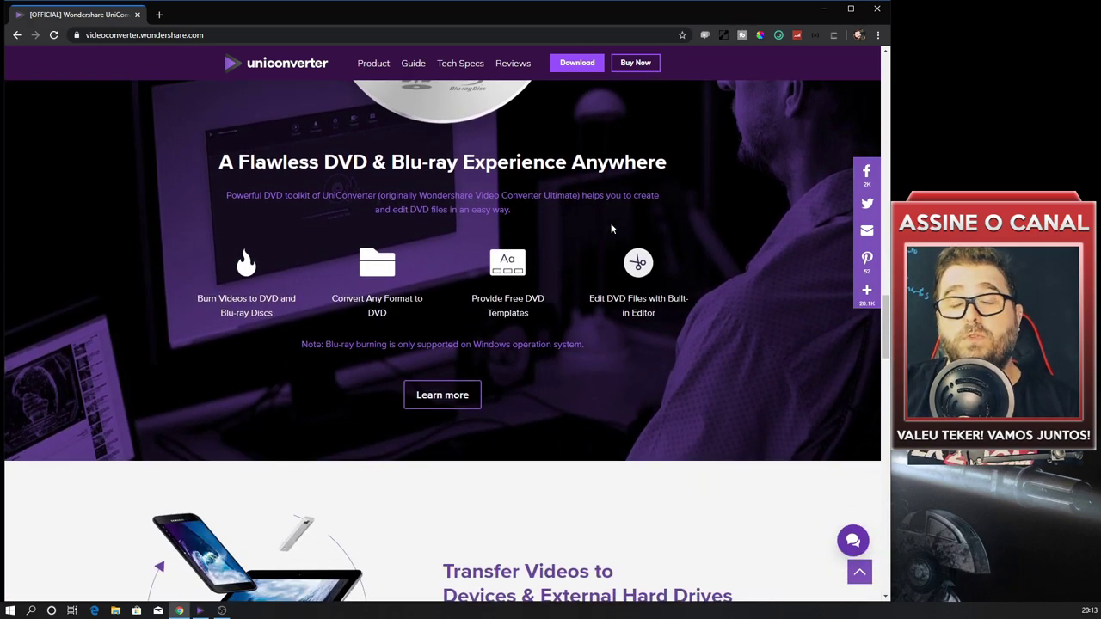
scroll(612, 228, "down", 3)
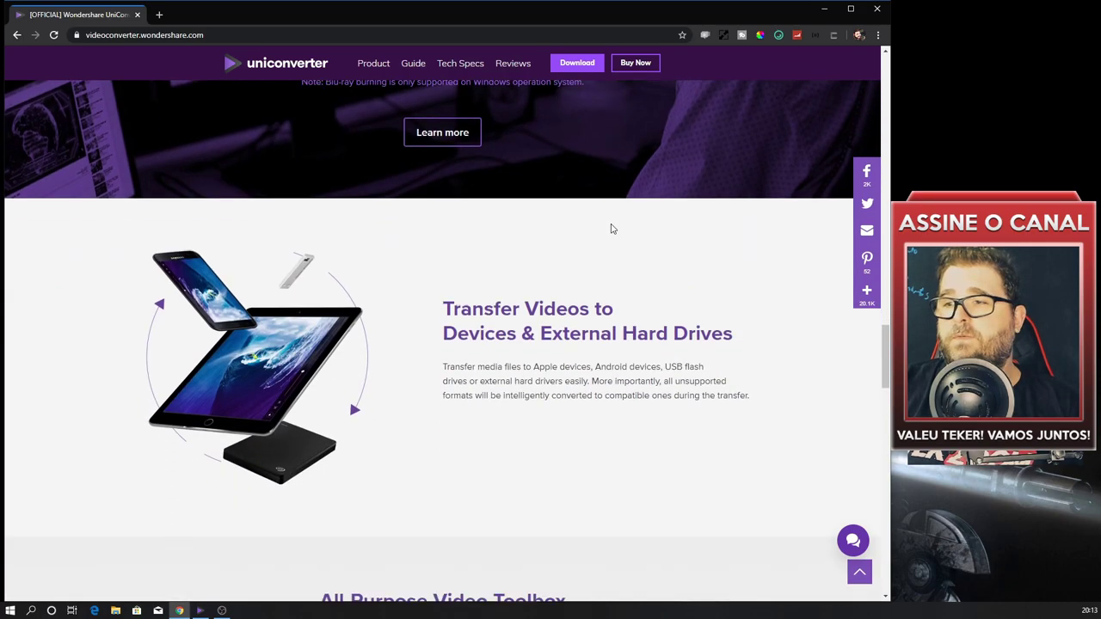
scroll(612, 228, "up", 6)
scroll(611, 229, "up", 15)
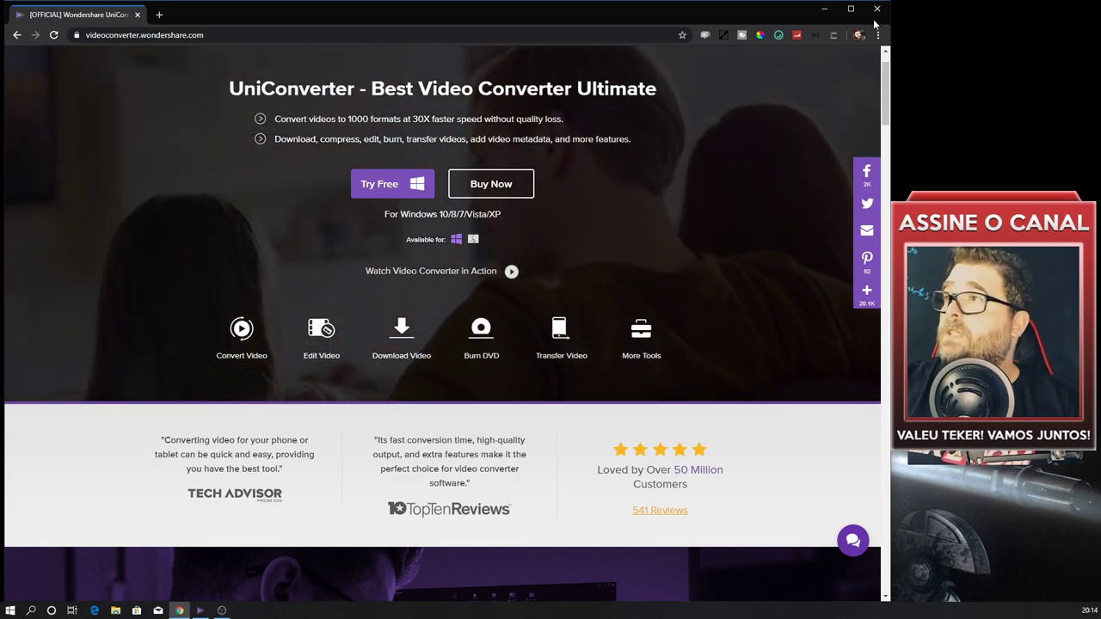
Close the browser, switch to Wondershare UniConverter and move its window closer to the screen's upper-left corner.
left_click(876, 8)
left_click(199, 608)
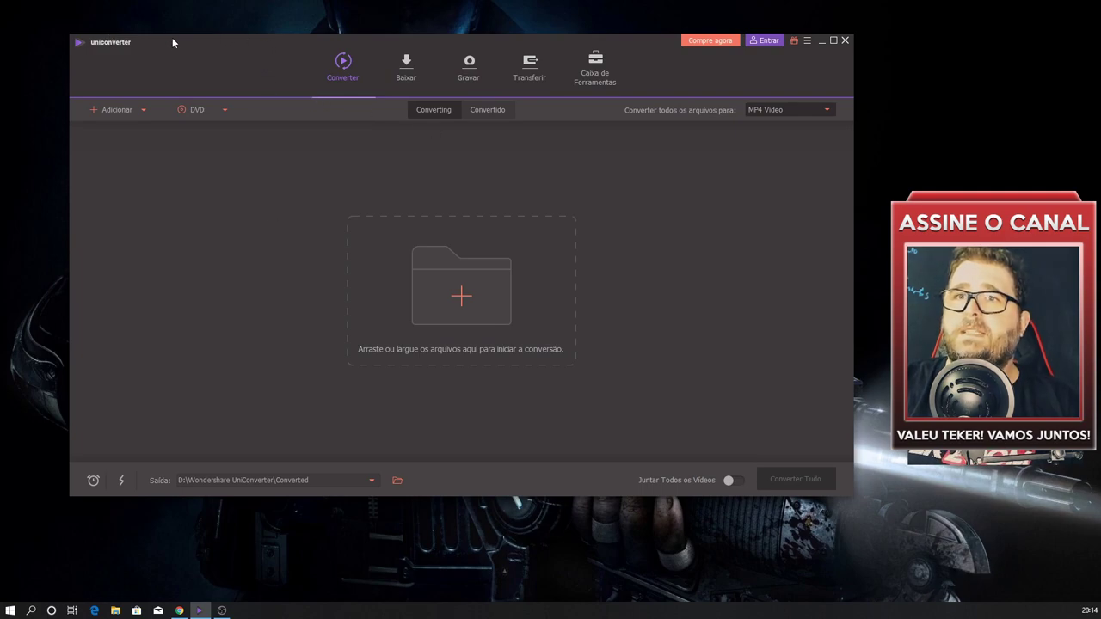
left_click_drag(94, 43, 60, 29)
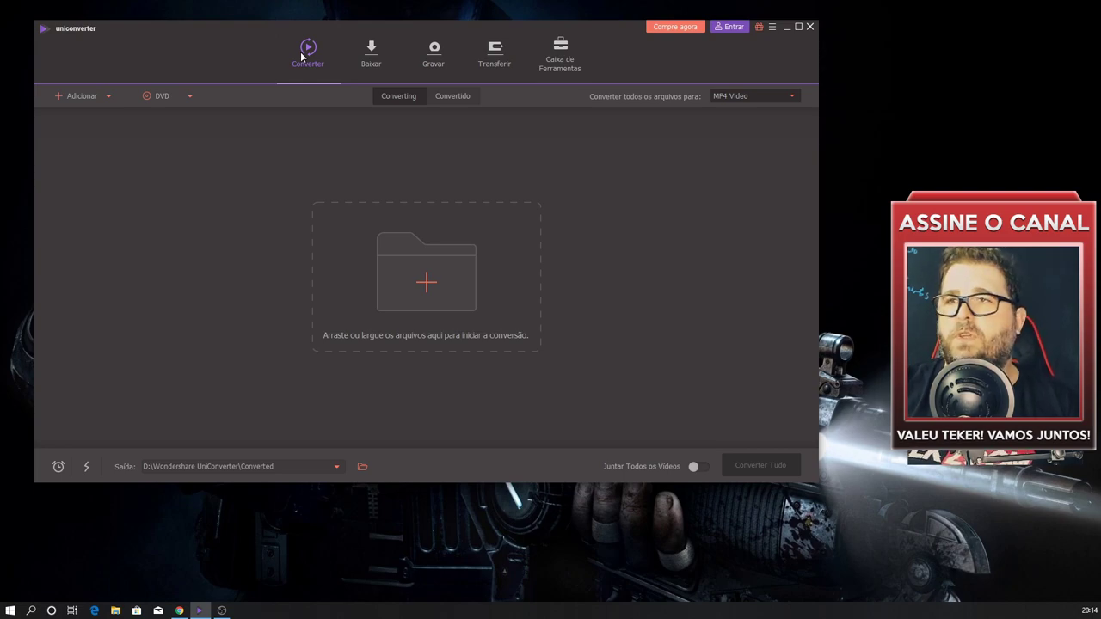
Examine the Baixar, Gravar, Transferir and Caixa de Ferramentas sections, including the dialog for pasting download URLs.
left_click(371, 62)
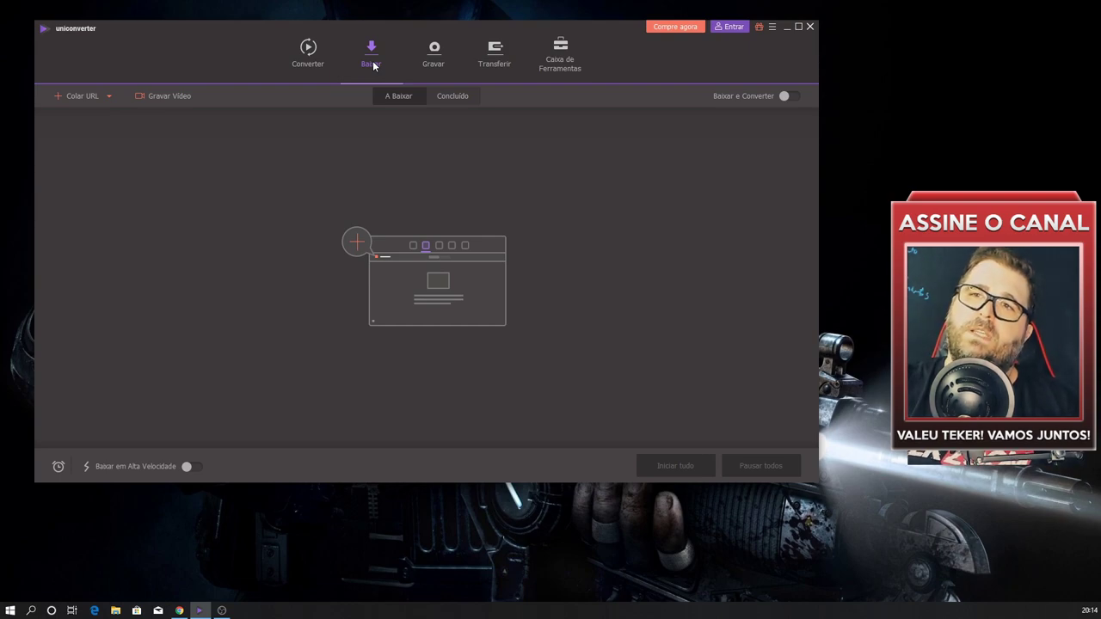
left_click(72, 101)
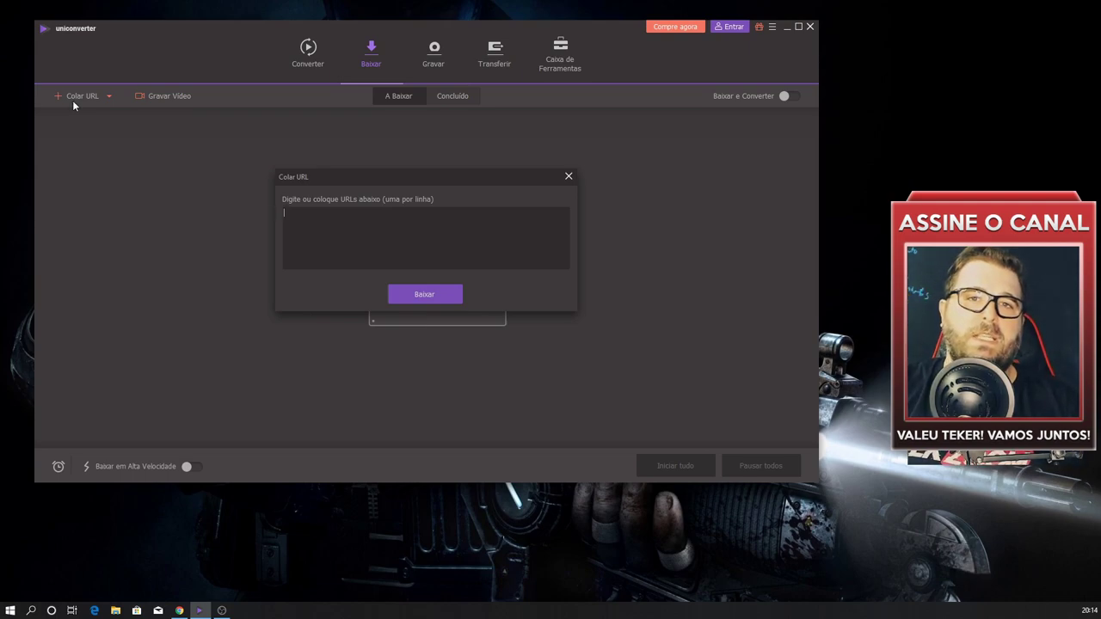
left_click(568, 176)
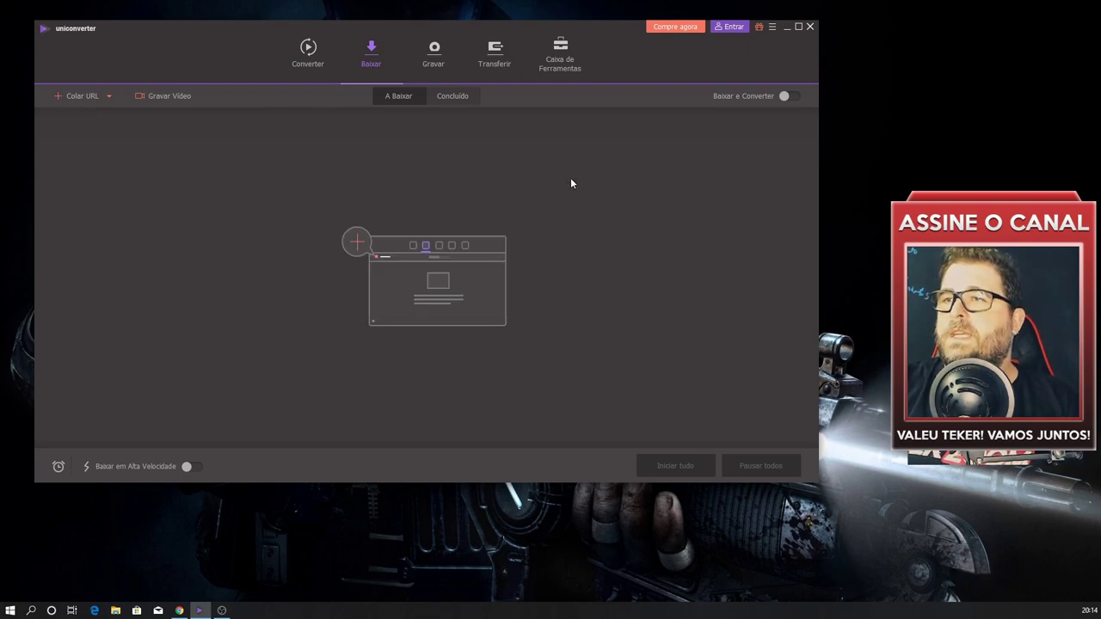
left_click(433, 54)
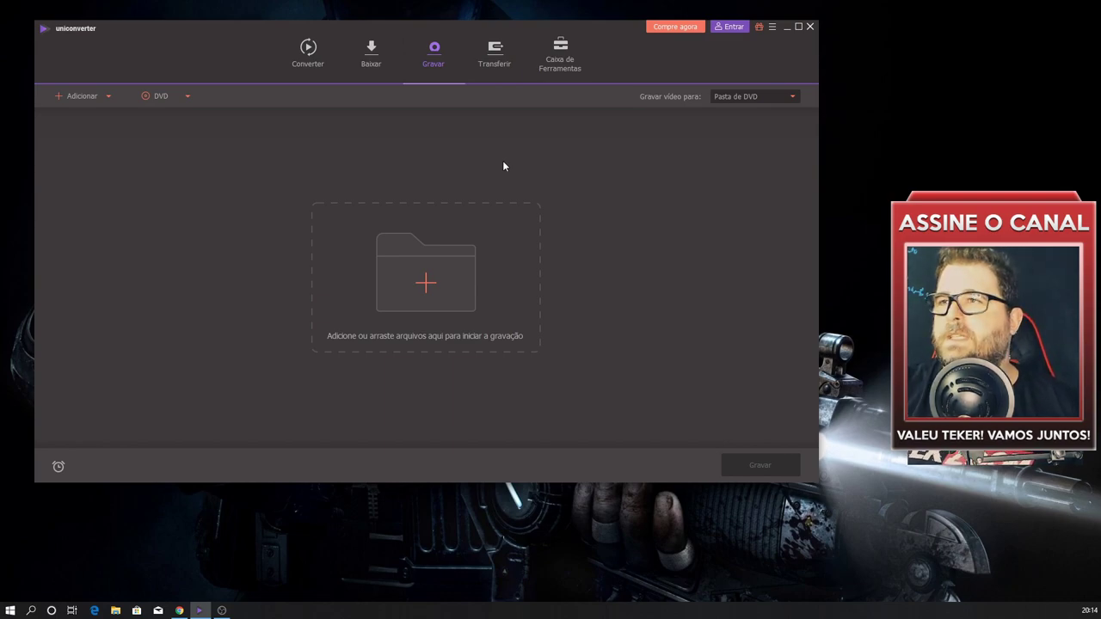
left_click(494, 50)
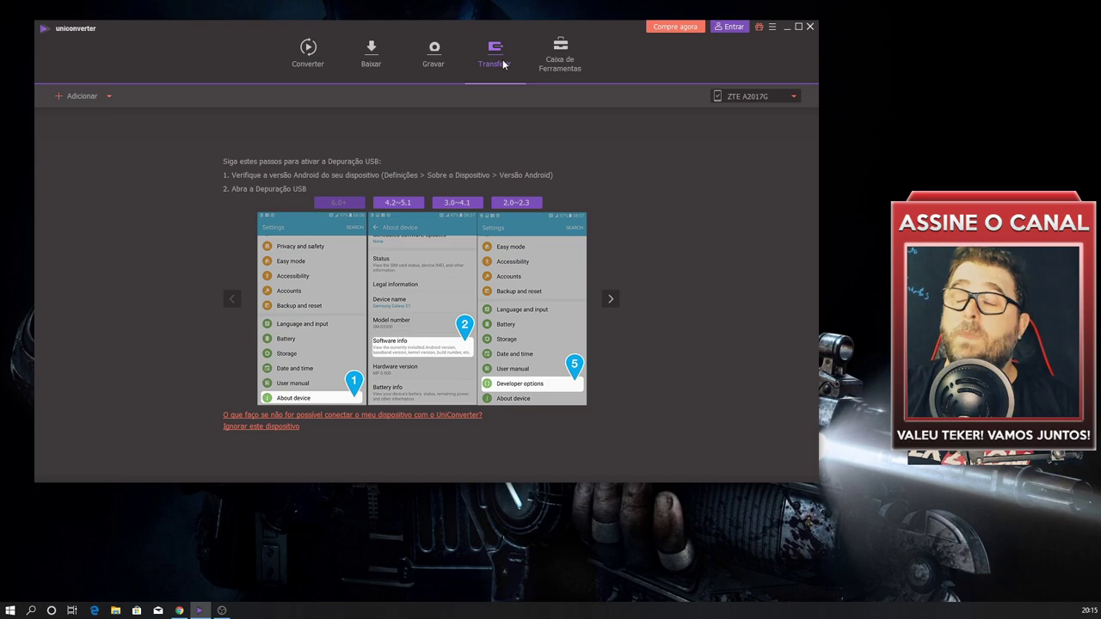
left_click(565, 60)
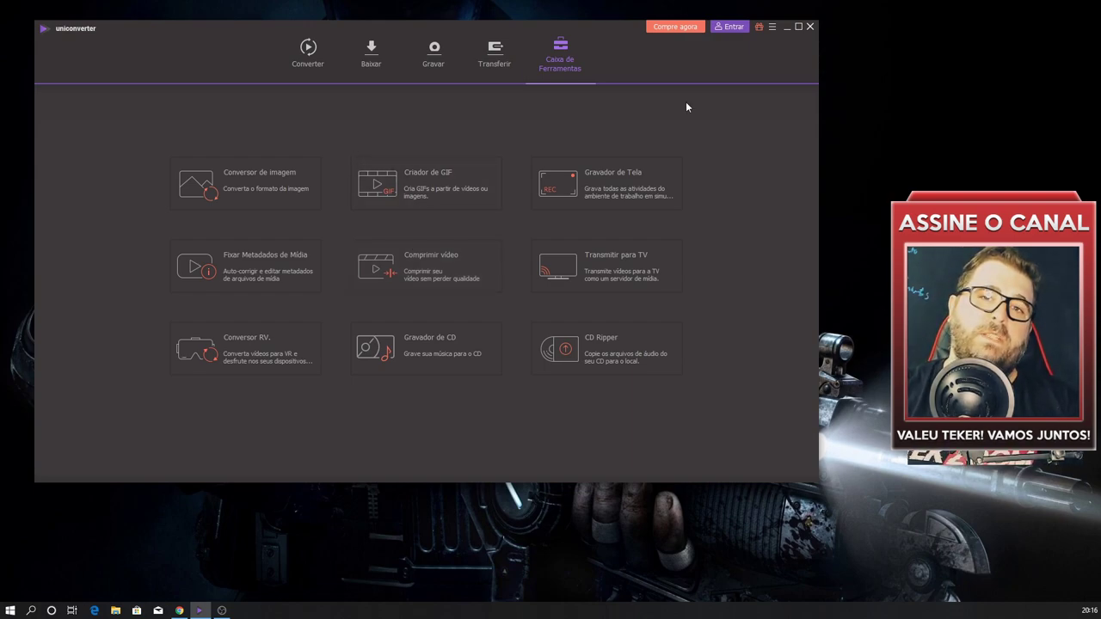
Add the video file video1.mp4 to the Converter section.
left_click(314, 65)
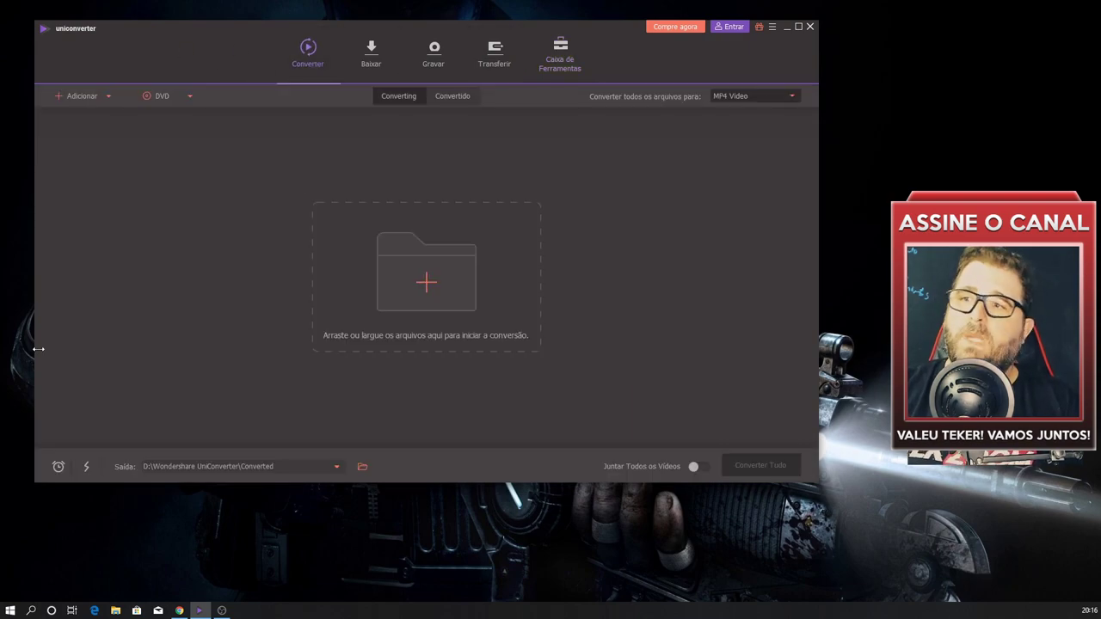
left_click(388, 296)
double_click(231, 122)
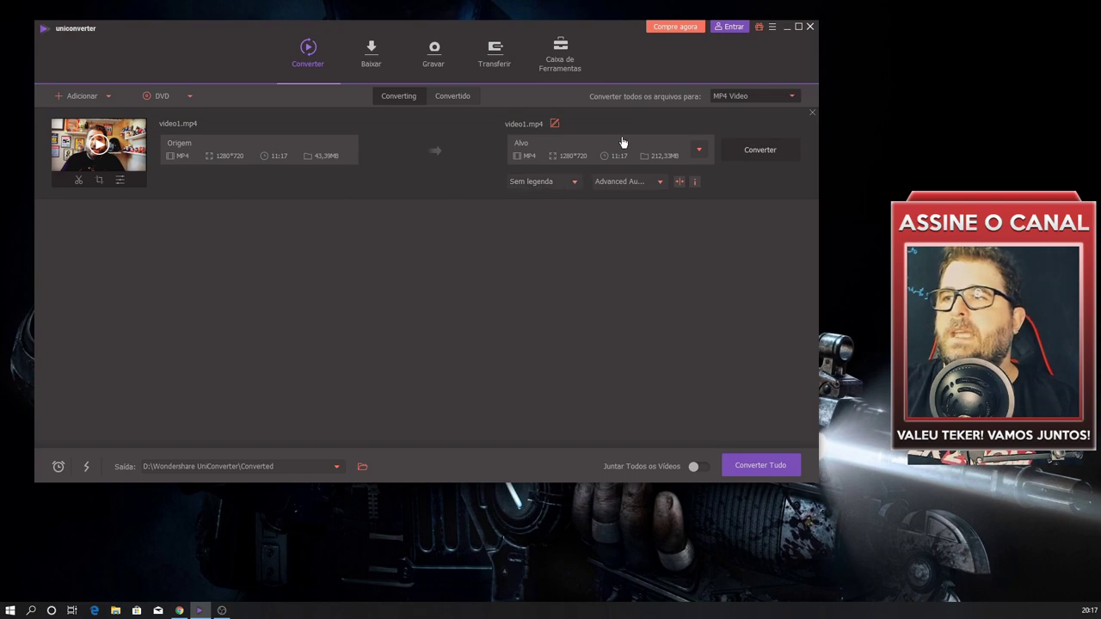
Examine the target video formats available for video1.mp4 and the presets for MOV, MKV, DV, MPEG, VOB and SWF.
left_click(697, 153)
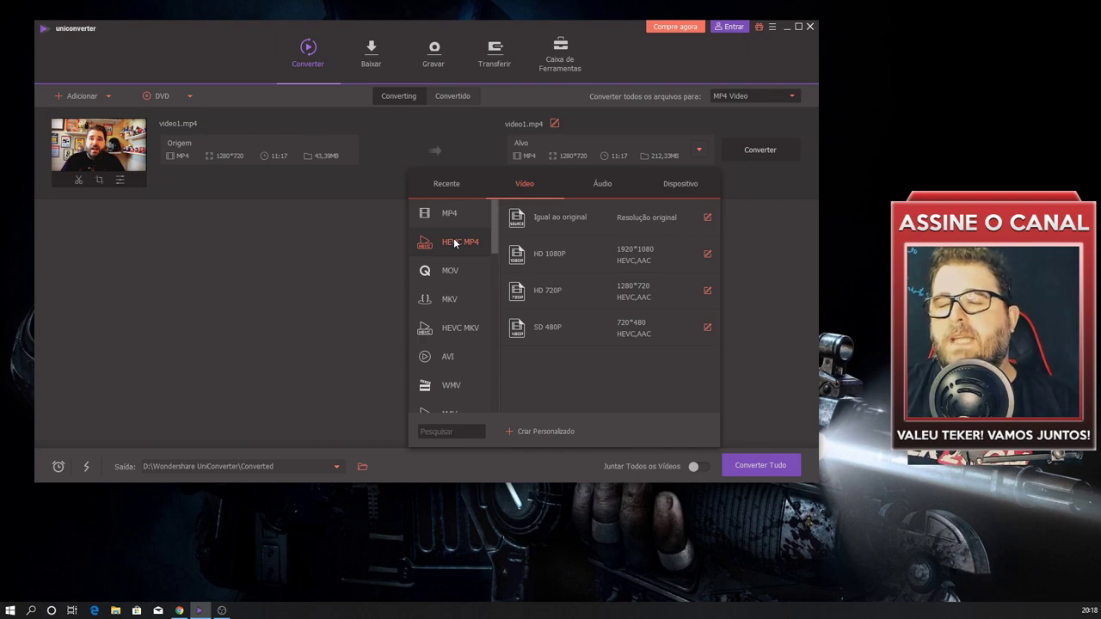
left_click(473, 270)
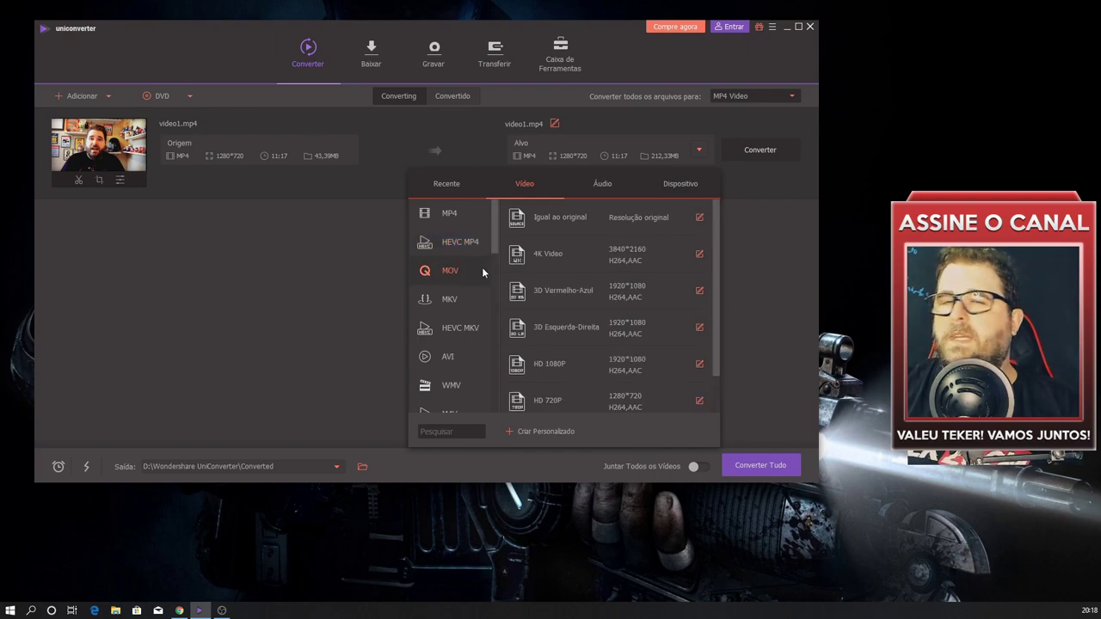
left_click(456, 297)
scroll(463, 301, "down", 3)
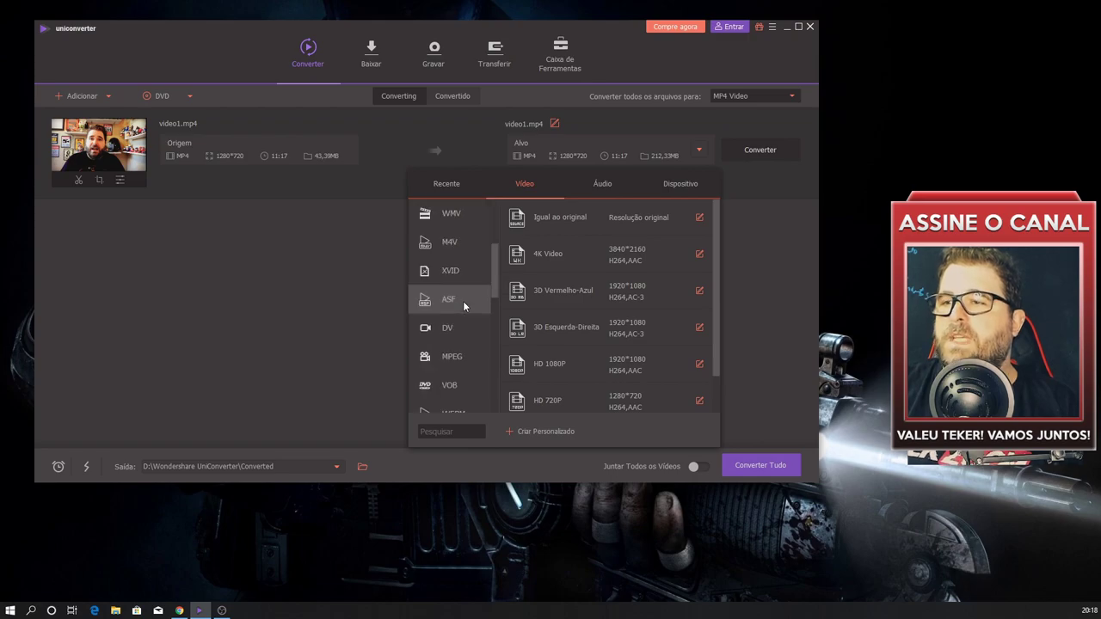
left_click(450, 325)
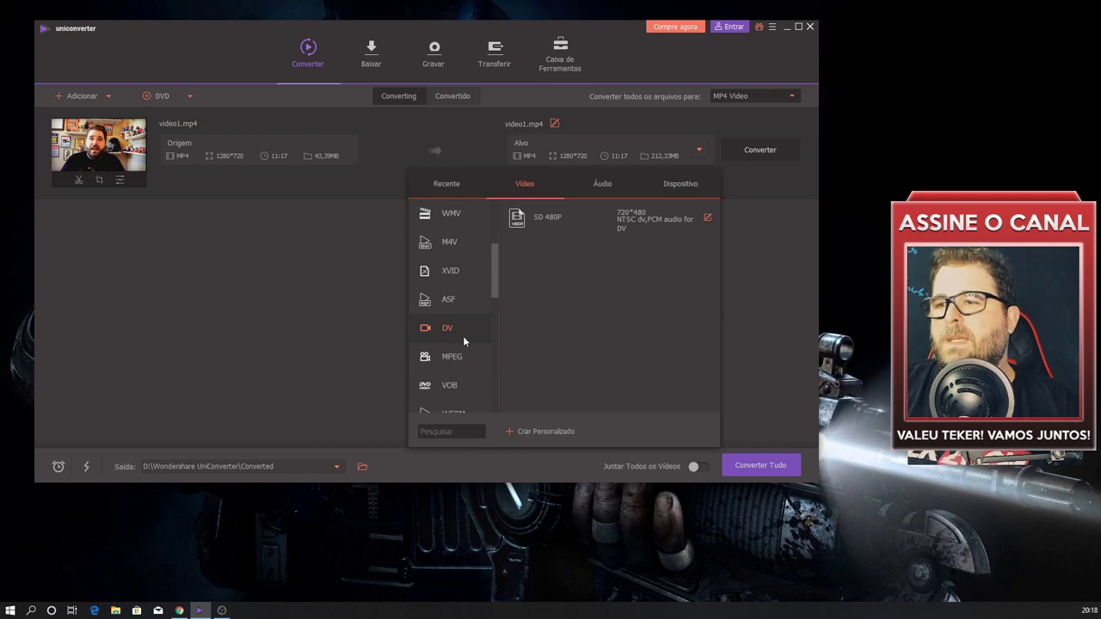
left_click(449, 361)
left_click(457, 384)
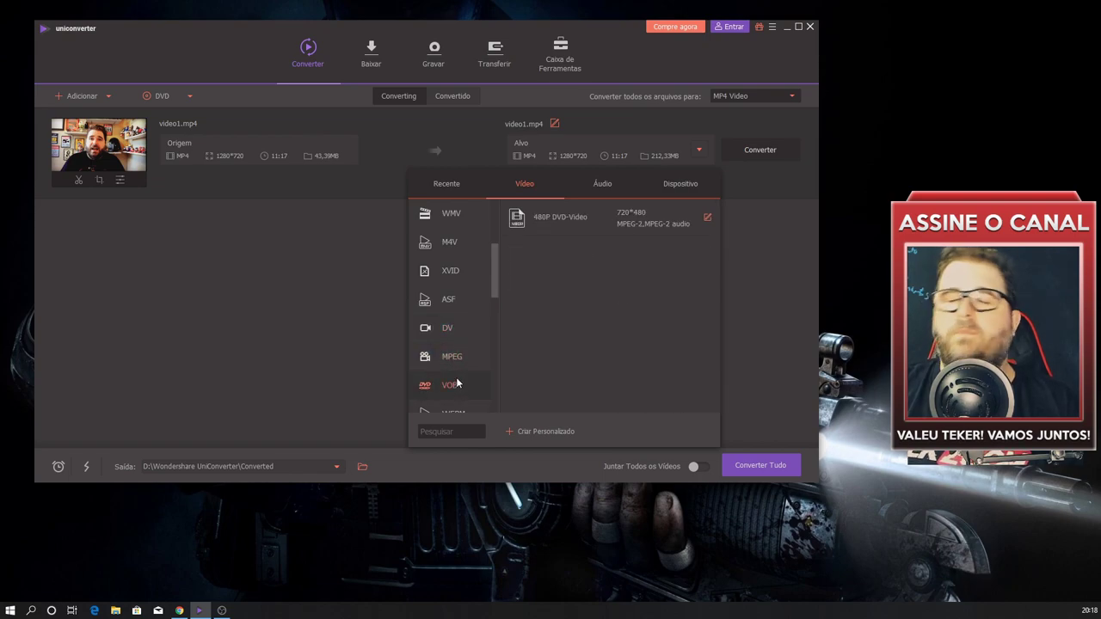
scroll(456, 383, "down", 8)
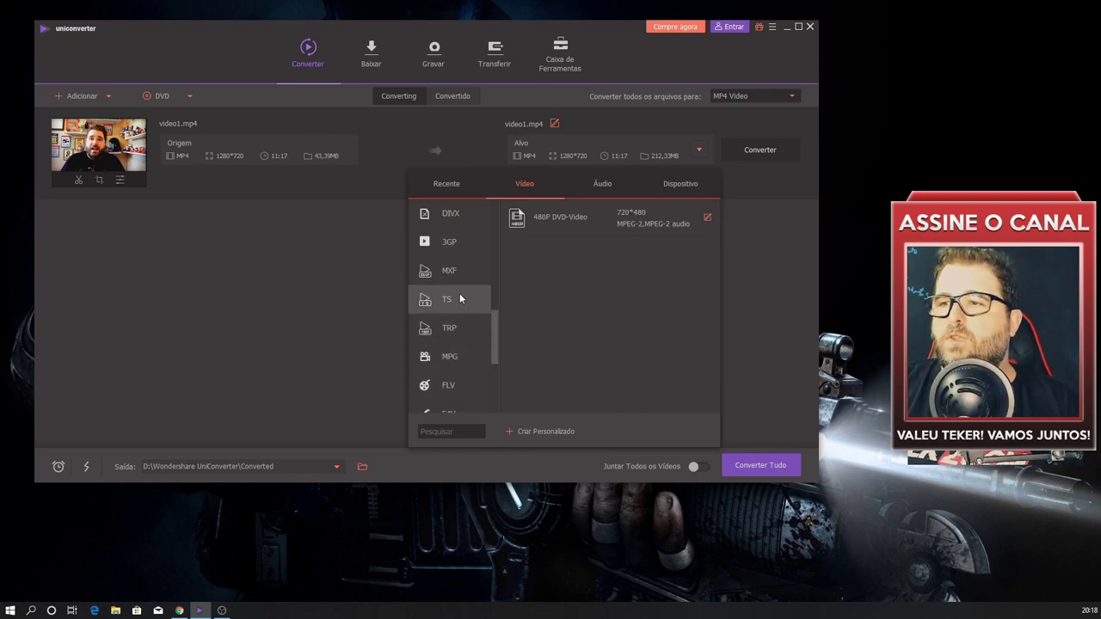
scroll(461, 299, "down", 1)
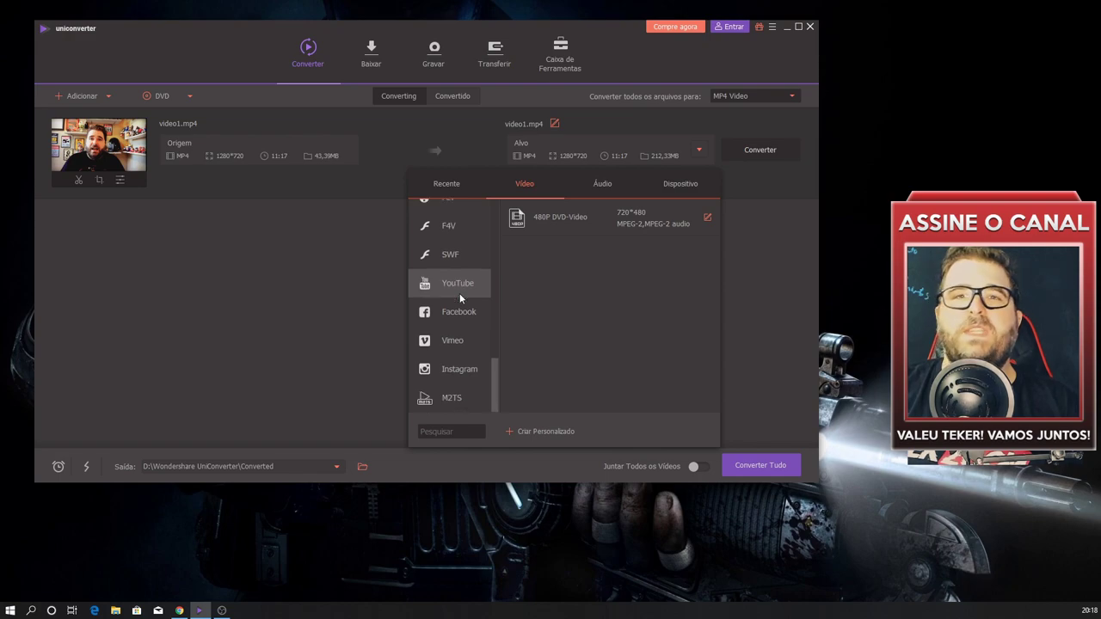
left_click(456, 258)
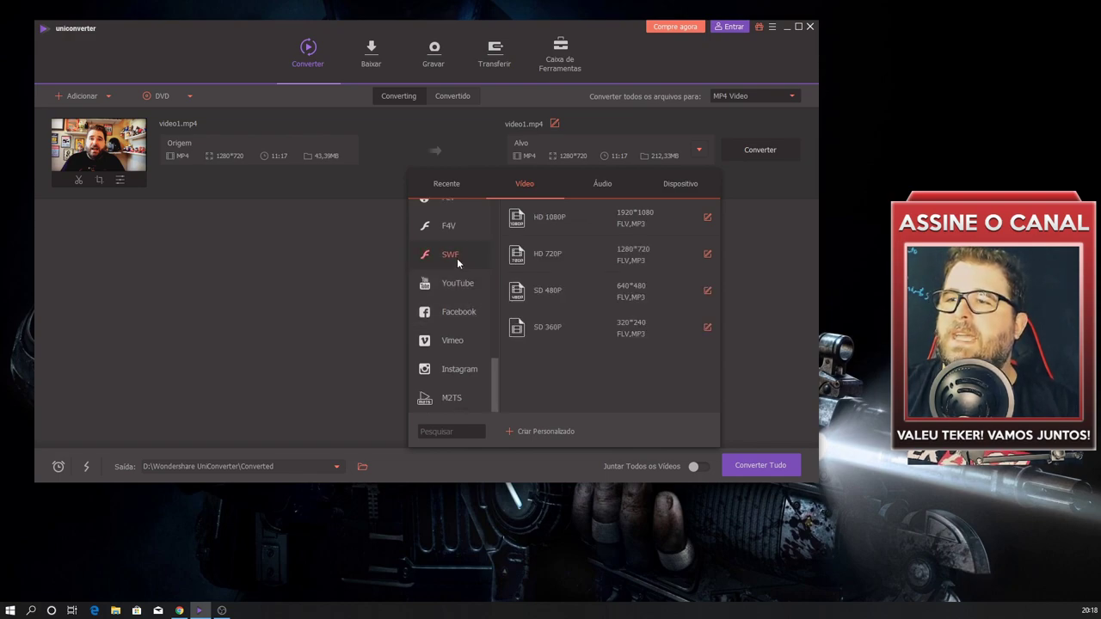
scroll(457, 258, "up", 12)
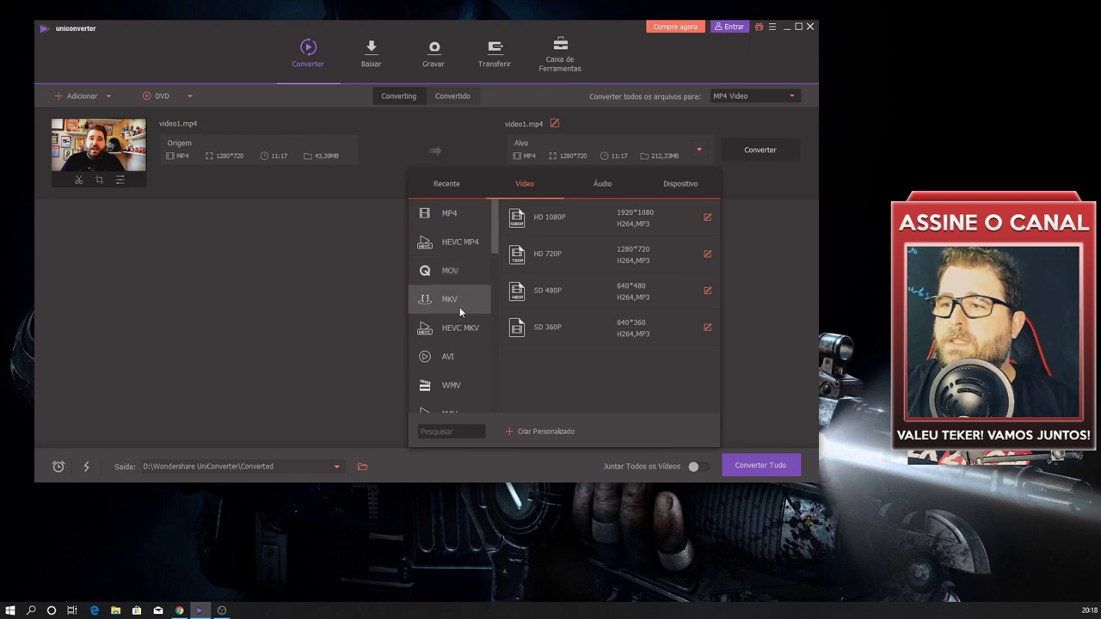
Set the target format to MKV with the Igual ao original preset and convert the video.
left_click(448, 301)
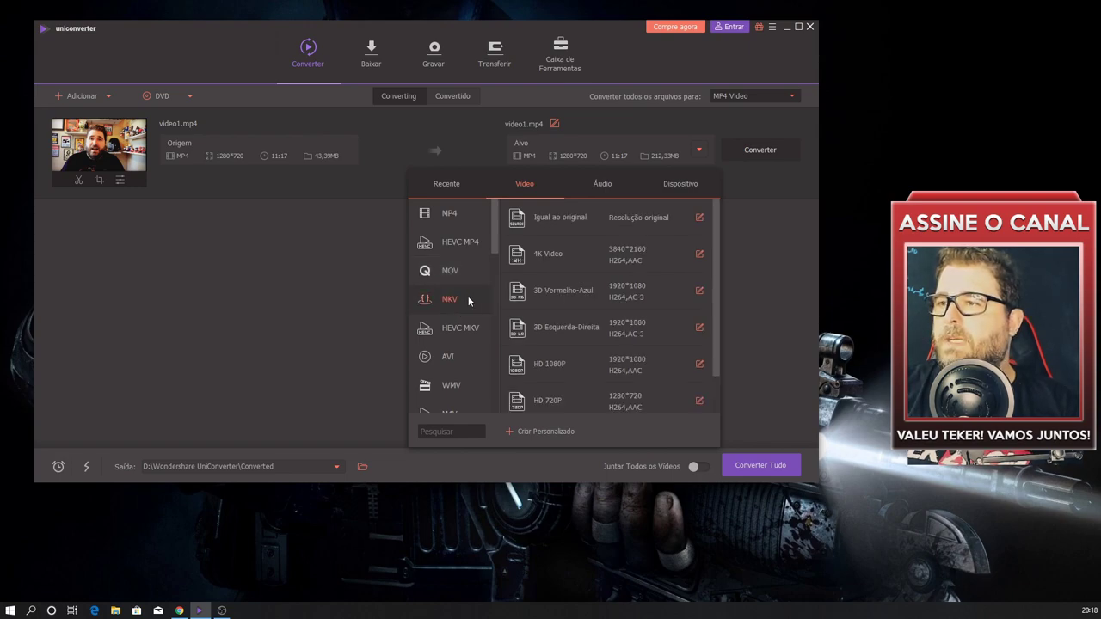
left_click(570, 225)
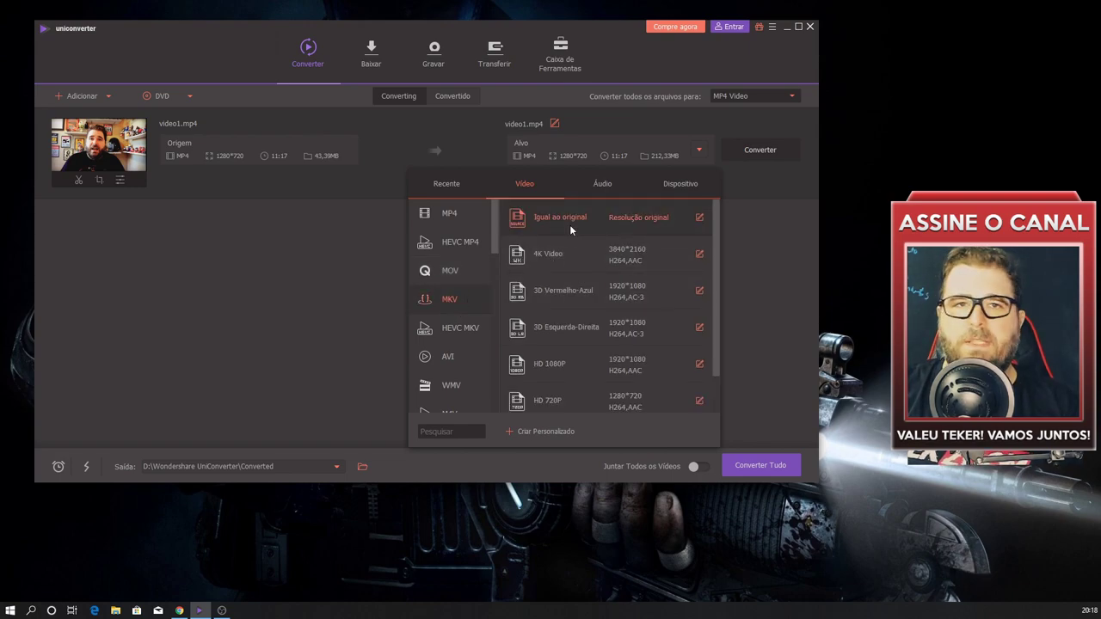
left_click(772, 467)
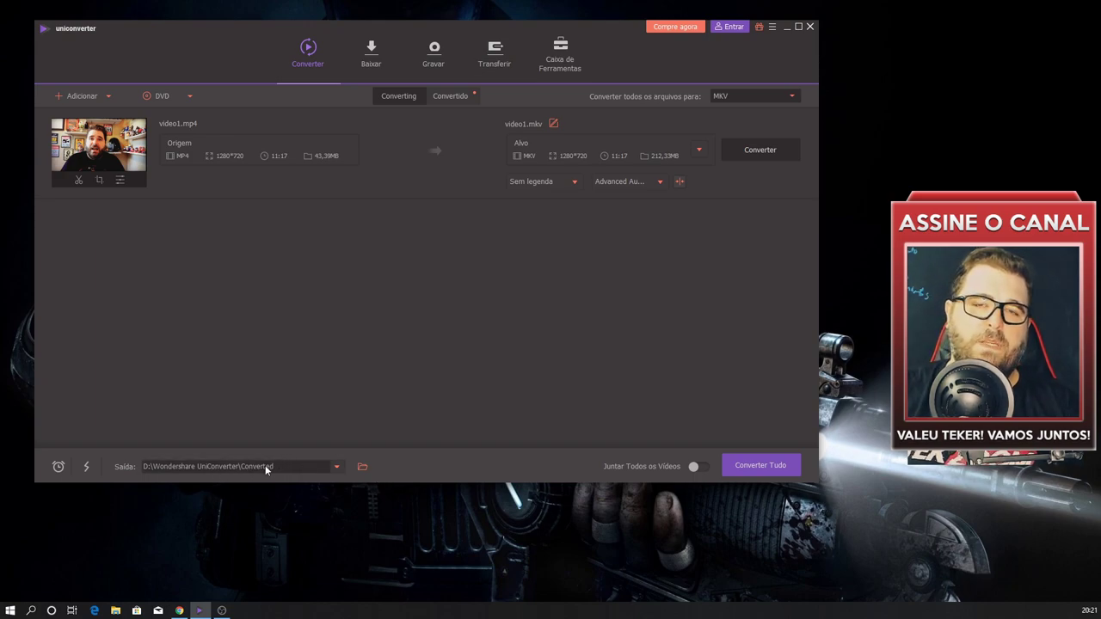
Check the converted video1.mkv from the output folder by playing it at different points, and close the player.
left_click(362, 467)
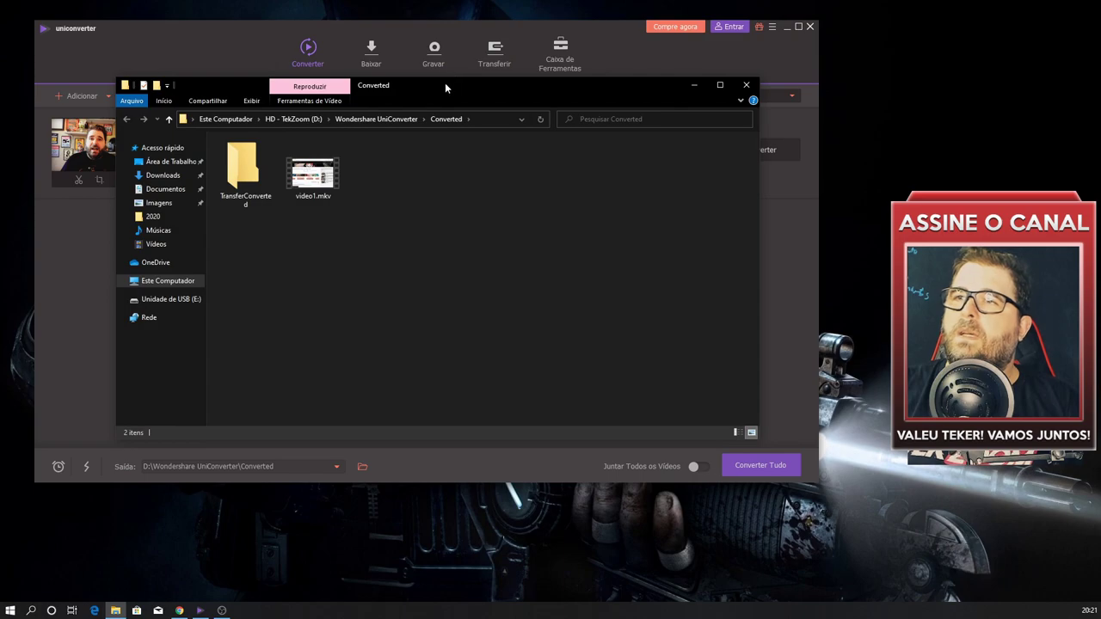
left_click_drag(445, 83, 373, 44)
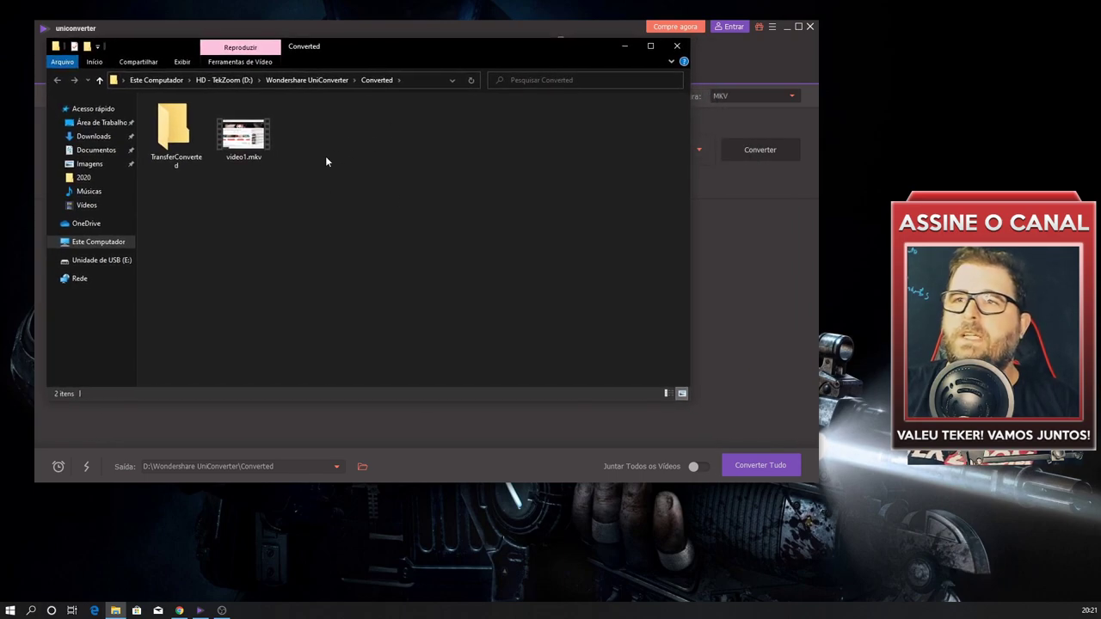
left_click(242, 144)
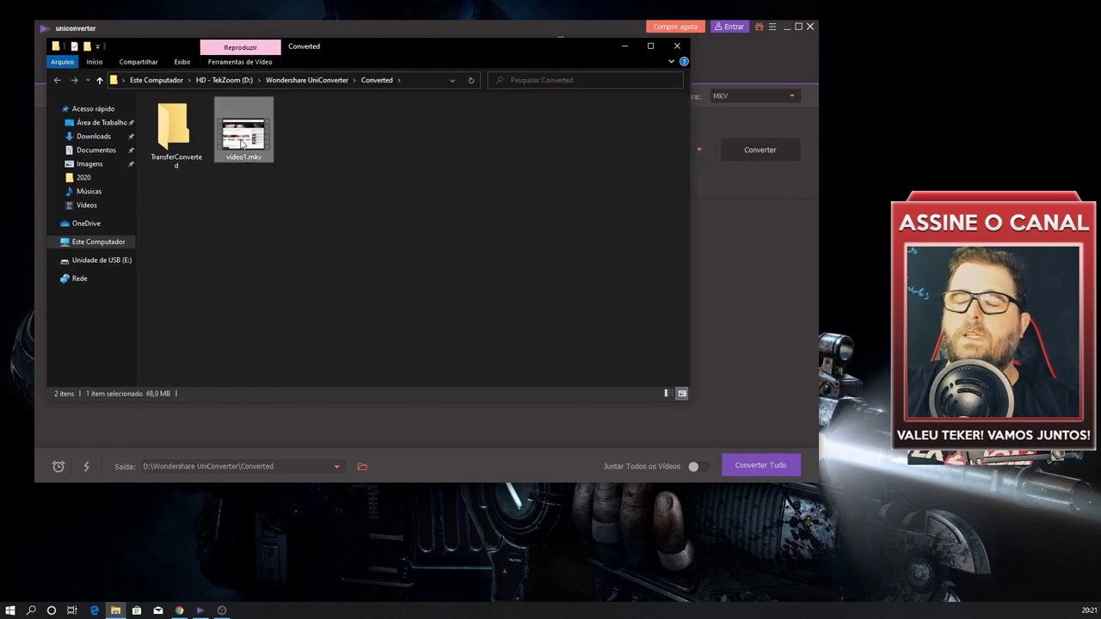
double_click(241, 144)
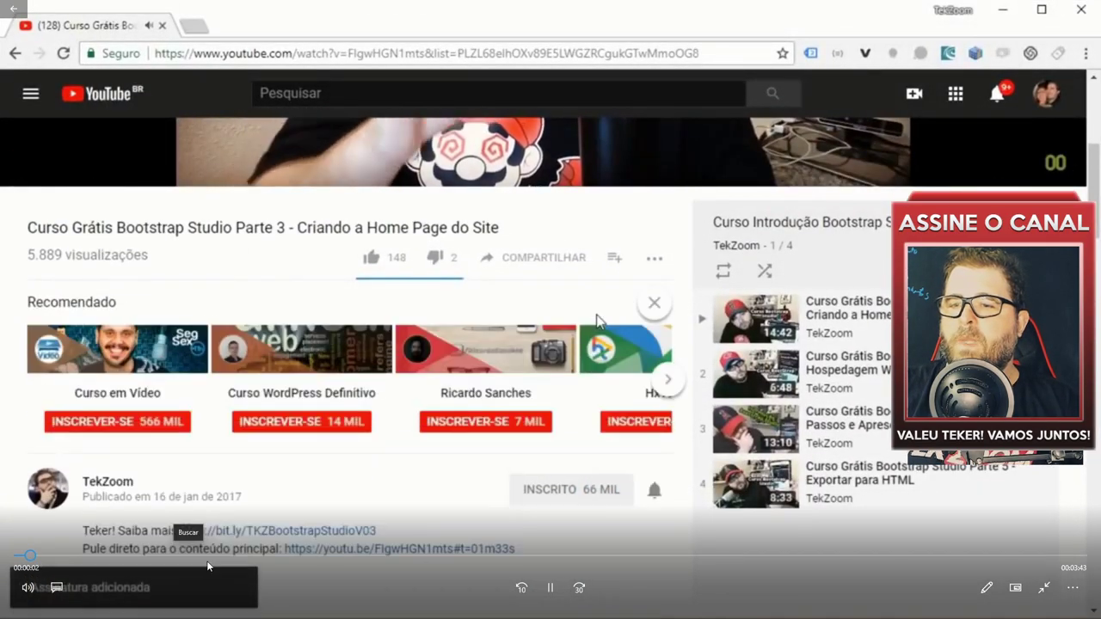
left_click(197, 559)
left_click(564, 555)
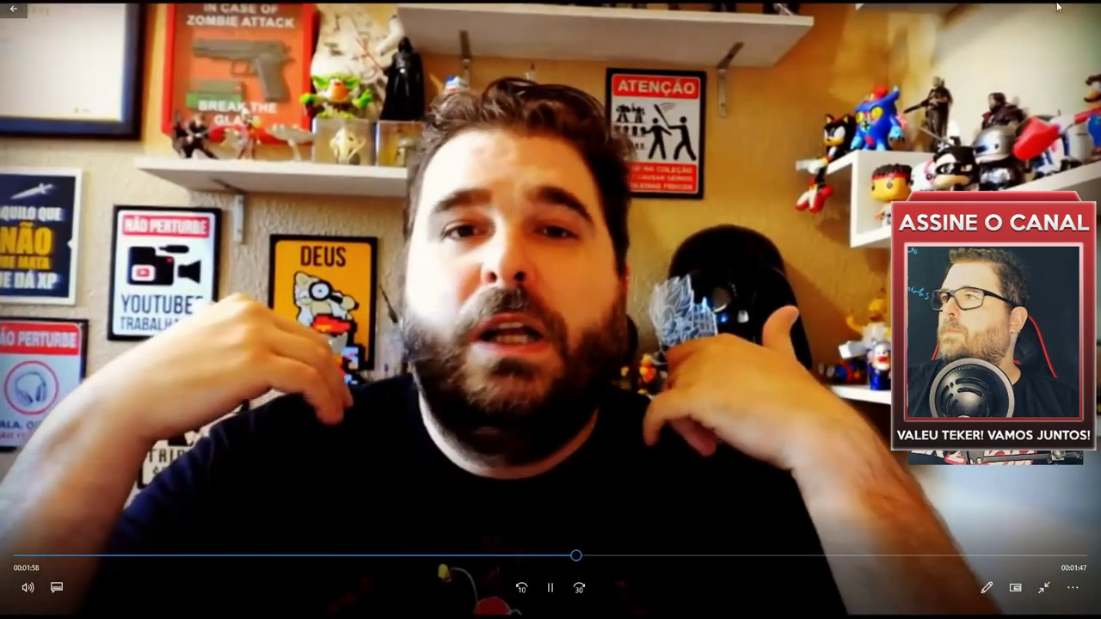
left_click(1057, 6)
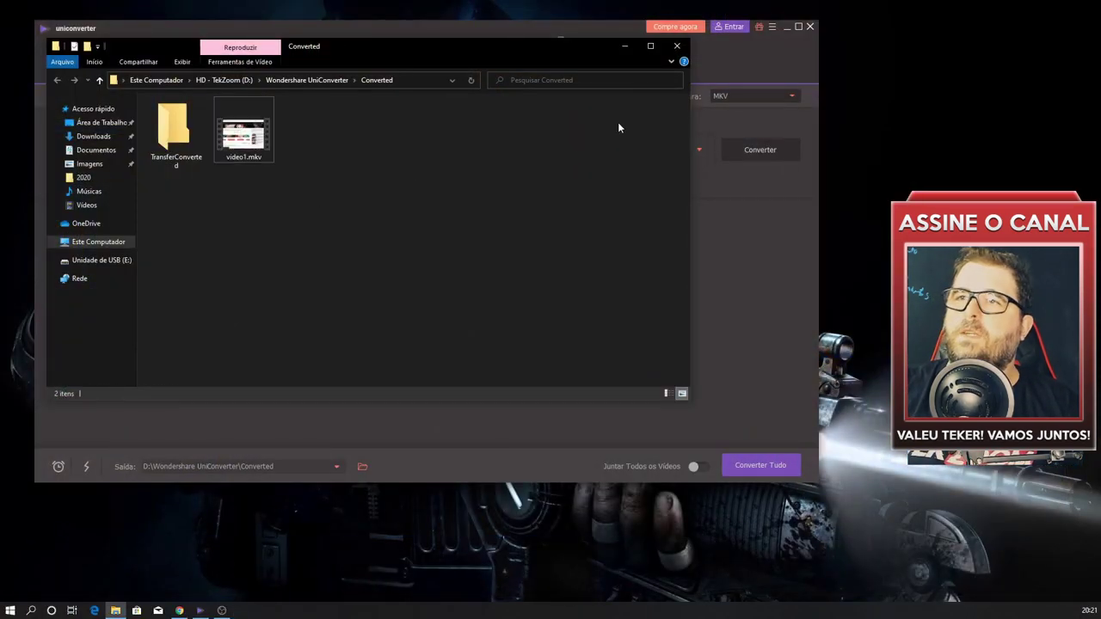
Switch back to UniConverter and return to its Converter section.
left_click(588, 28)
left_click(560, 54)
left_click(325, 60)
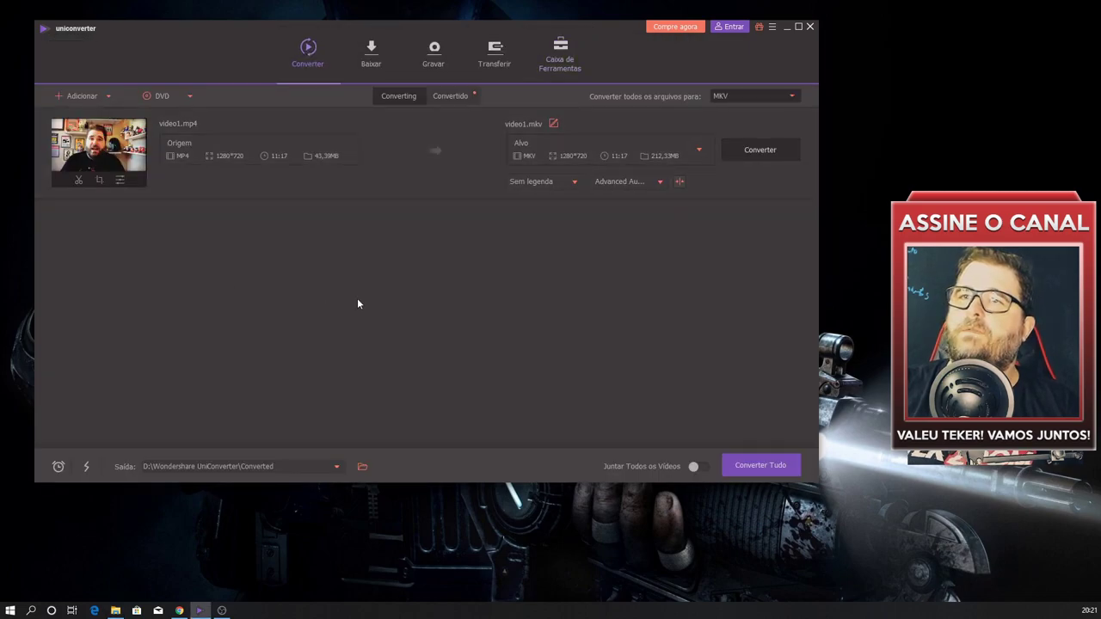